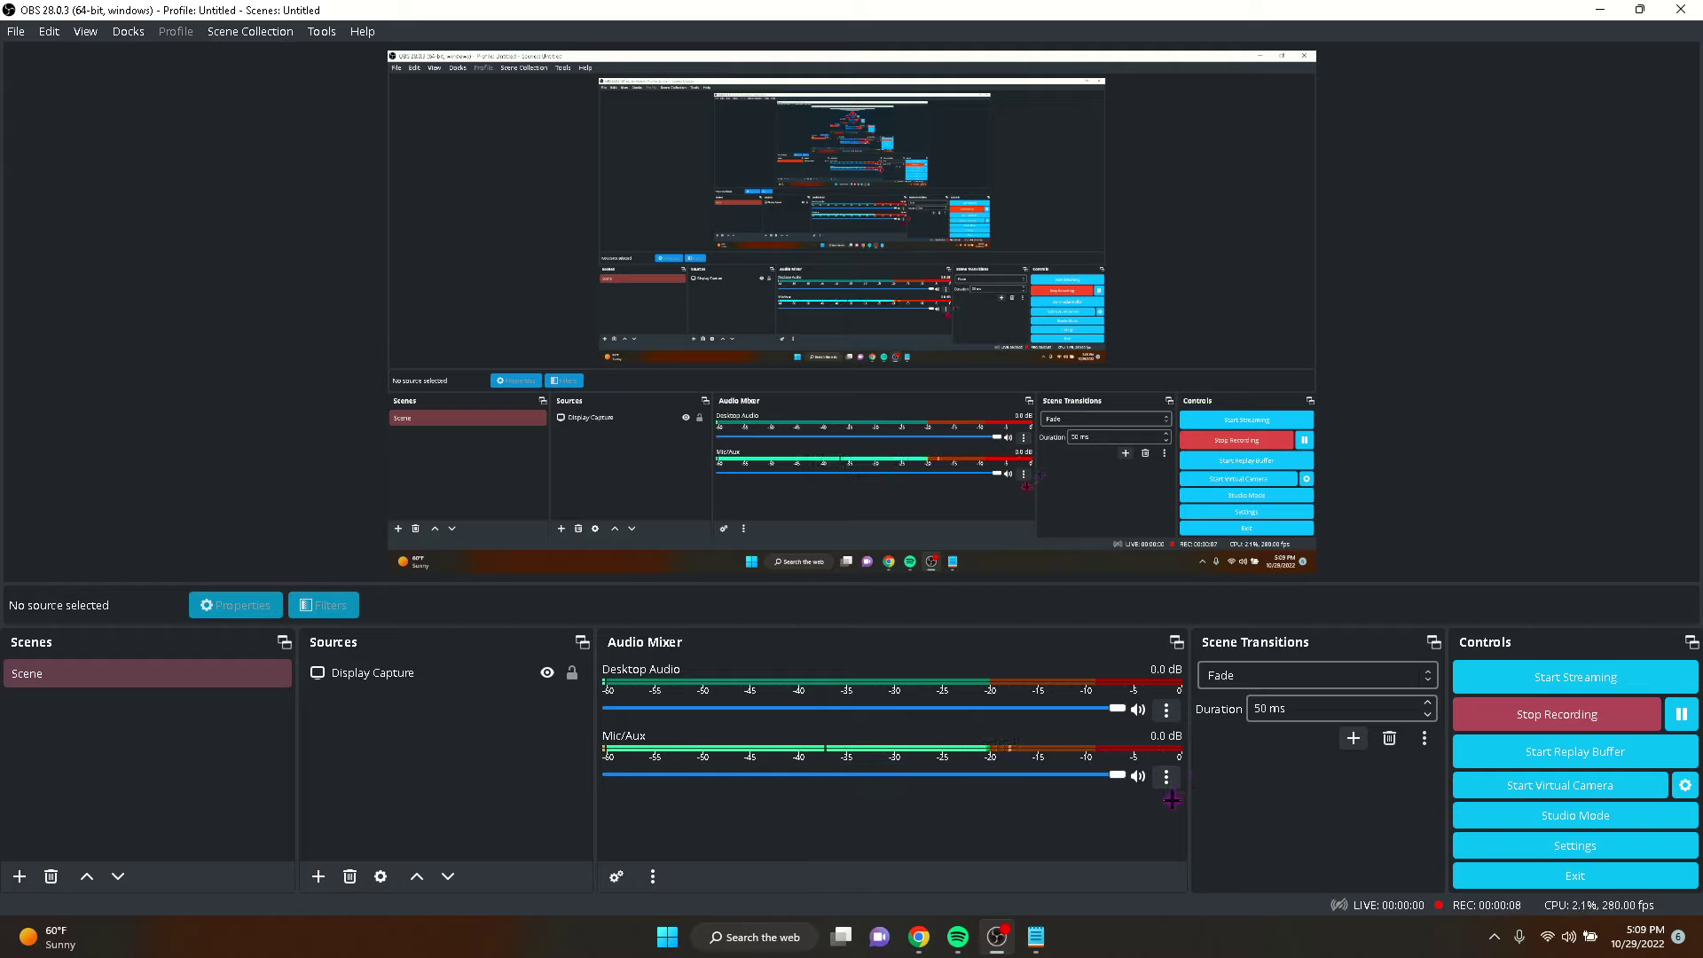
# Bring up the untitled Notepad document from the taskbar to start the gaming guide list
pyautogui.moveTo(1034, 938)
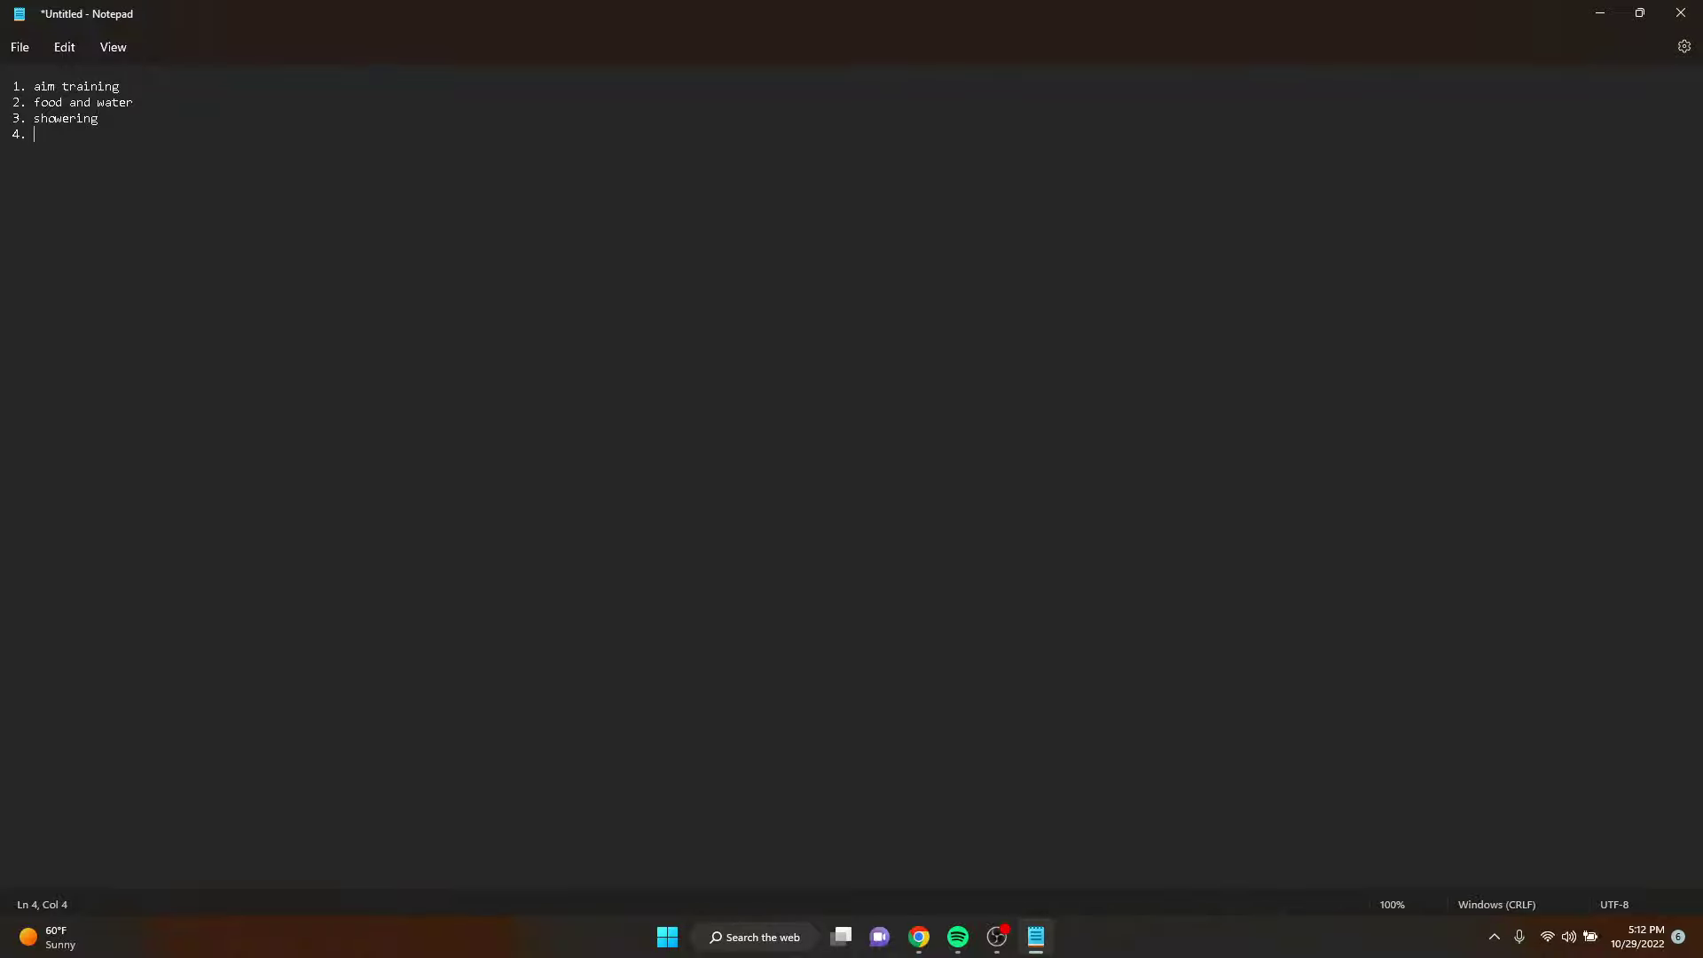
# Add '4. having a good mindset' as the fourth item, correcting the 'minse' typo
pyautogui.write('having a good minse')
pyautogui.press('BackSpace')
pyautogui.press('BackSpace')
pyautogui.write('dset')
# Remove the stray 'iioo' characters that ended up after 'mindset' on line 4
pyautogui.write('iiooiiooiiooiiooiiooiiooiiooiiooiiooiiooiiooiiooiiooiiooiiooiiooiiooiiooiiooiiooiiooiiooiiooi')
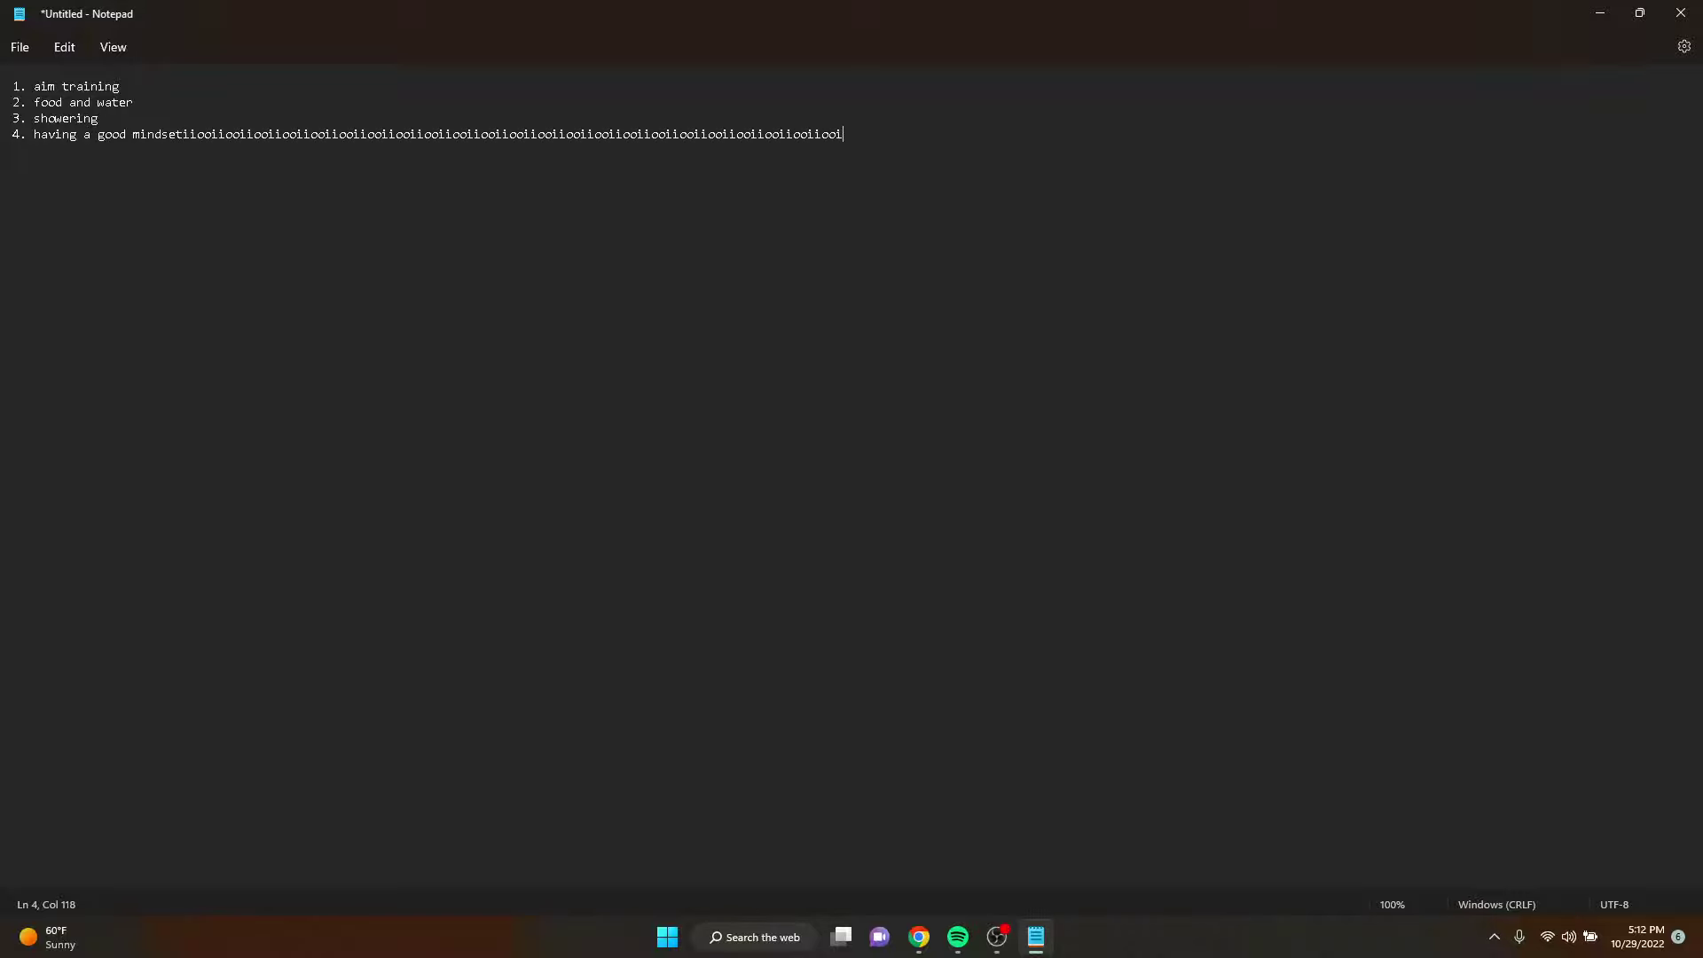
pyautogui.hotkey('shift', 'Up')
pyautogui.hotkey('shift', 'Down')
pyautogui.moveTo(843, 134)
pyautogui.mouseDown()
pyautogui.moveTo(146, 135)
pyautogui.moveTo(191, 135)
pyautogui.mouseUp()
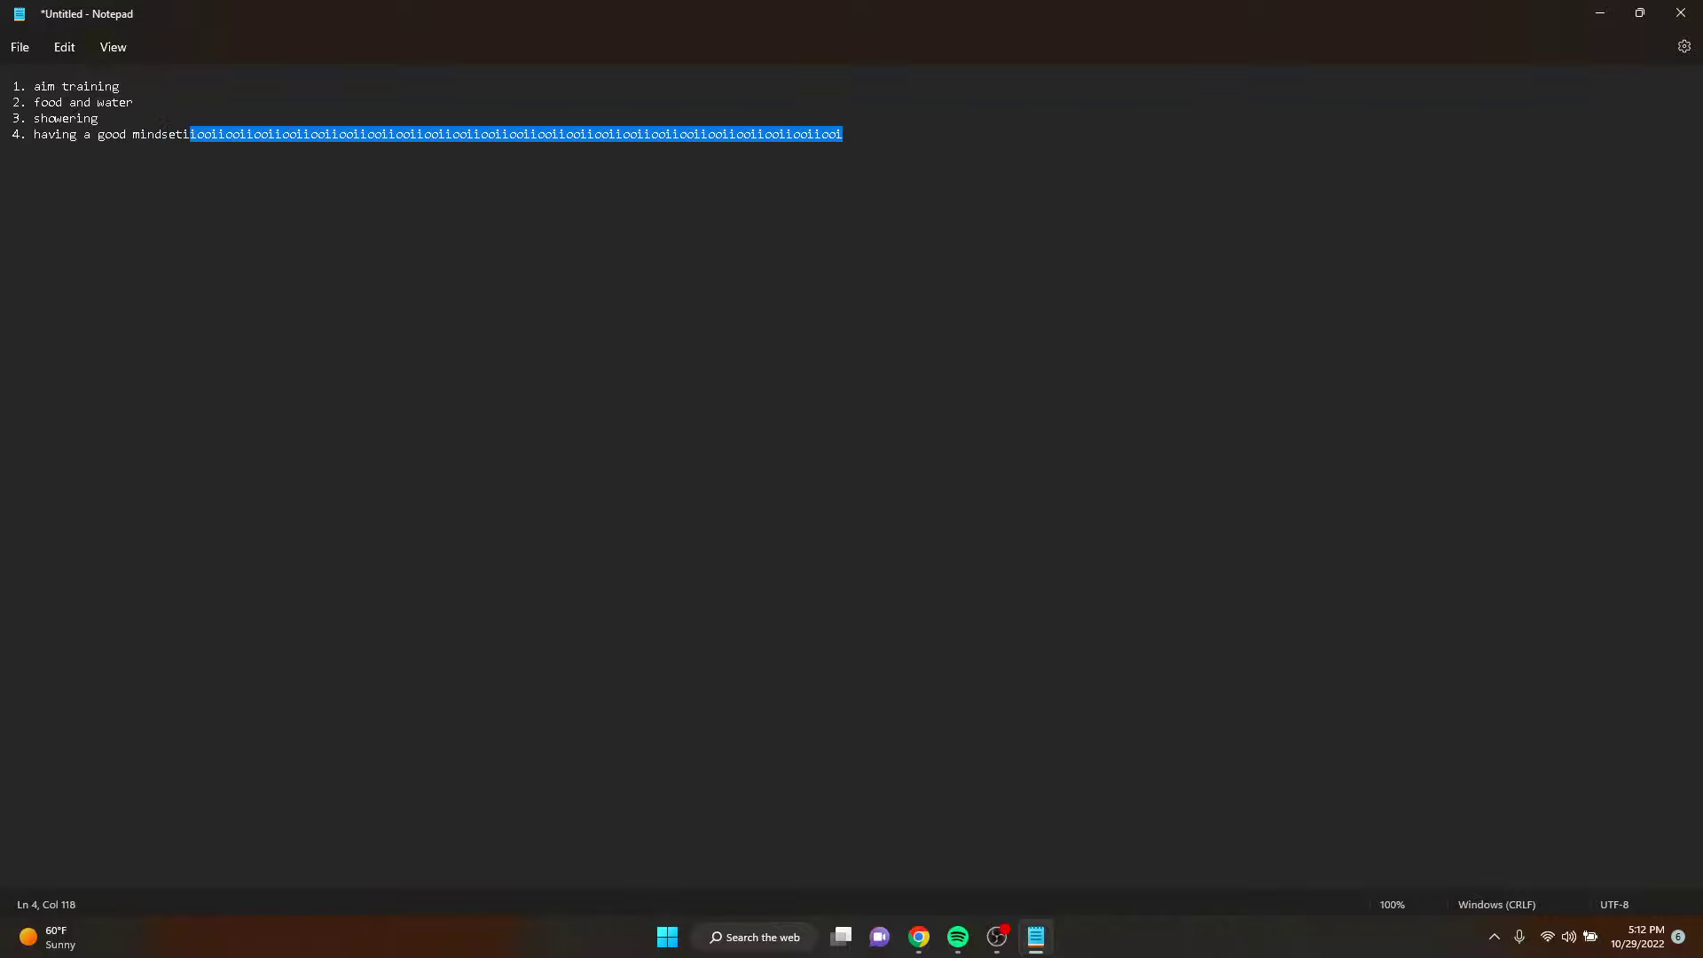
pyautogui.press('BackSpace')
pyautogui.press('BackSpace')
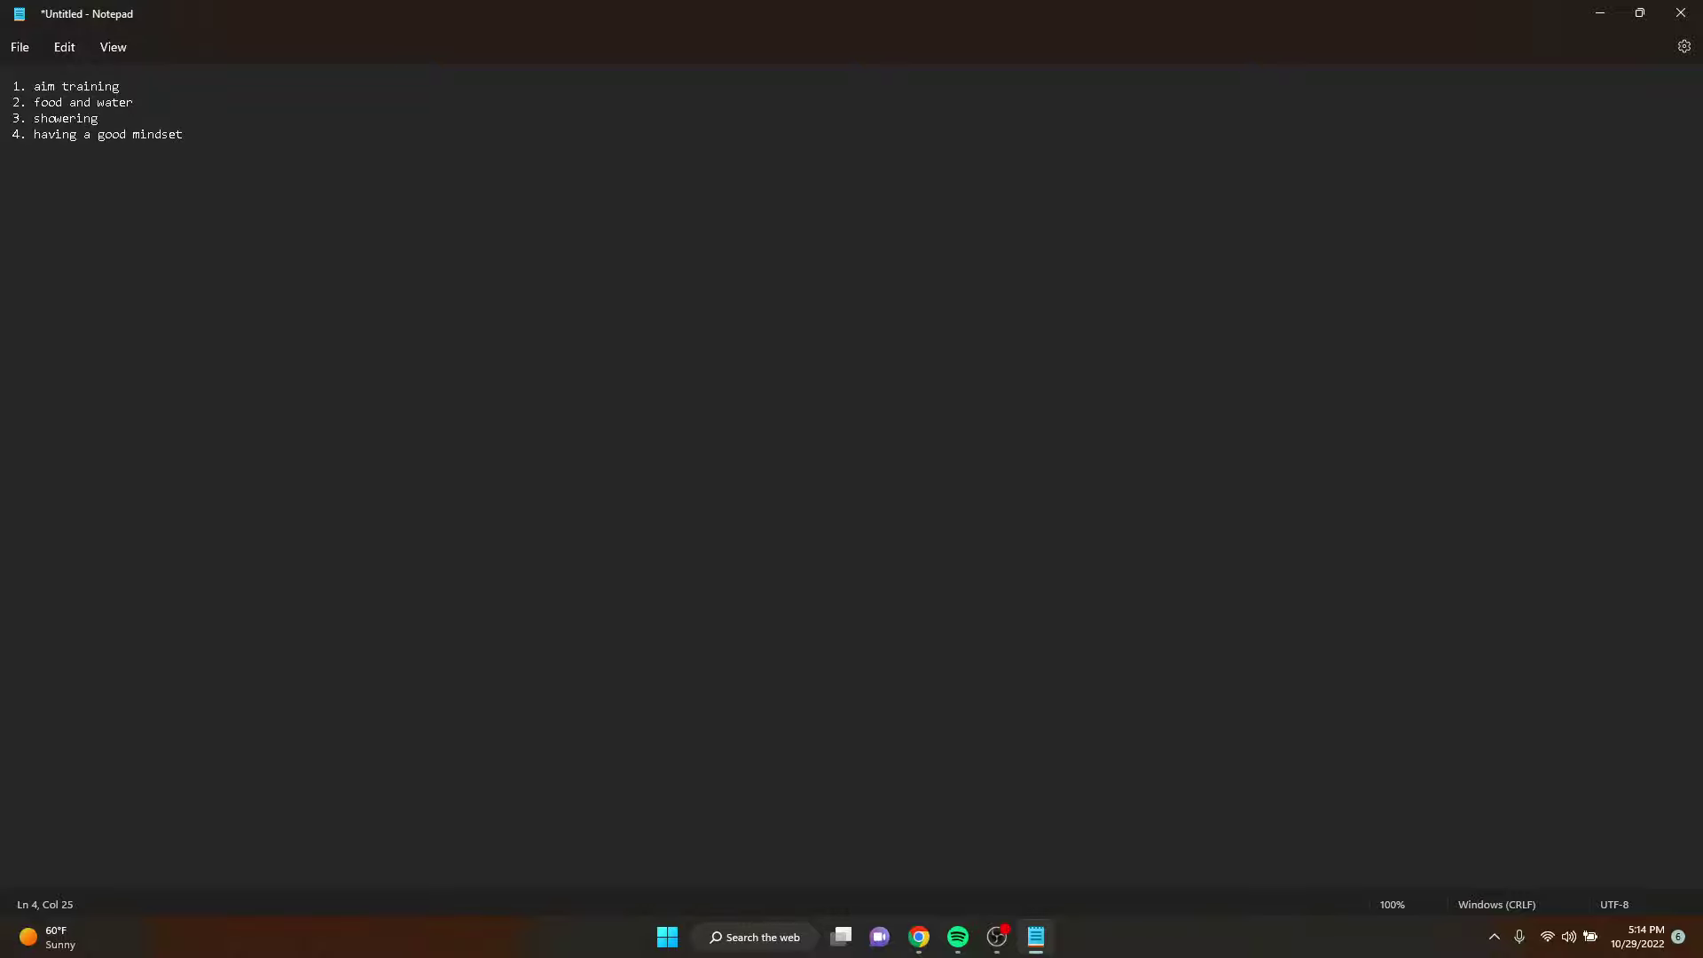
# Minimize and restore the finished Notepad list, then return to the OBS recording window
pyautogui.click(996, 937)
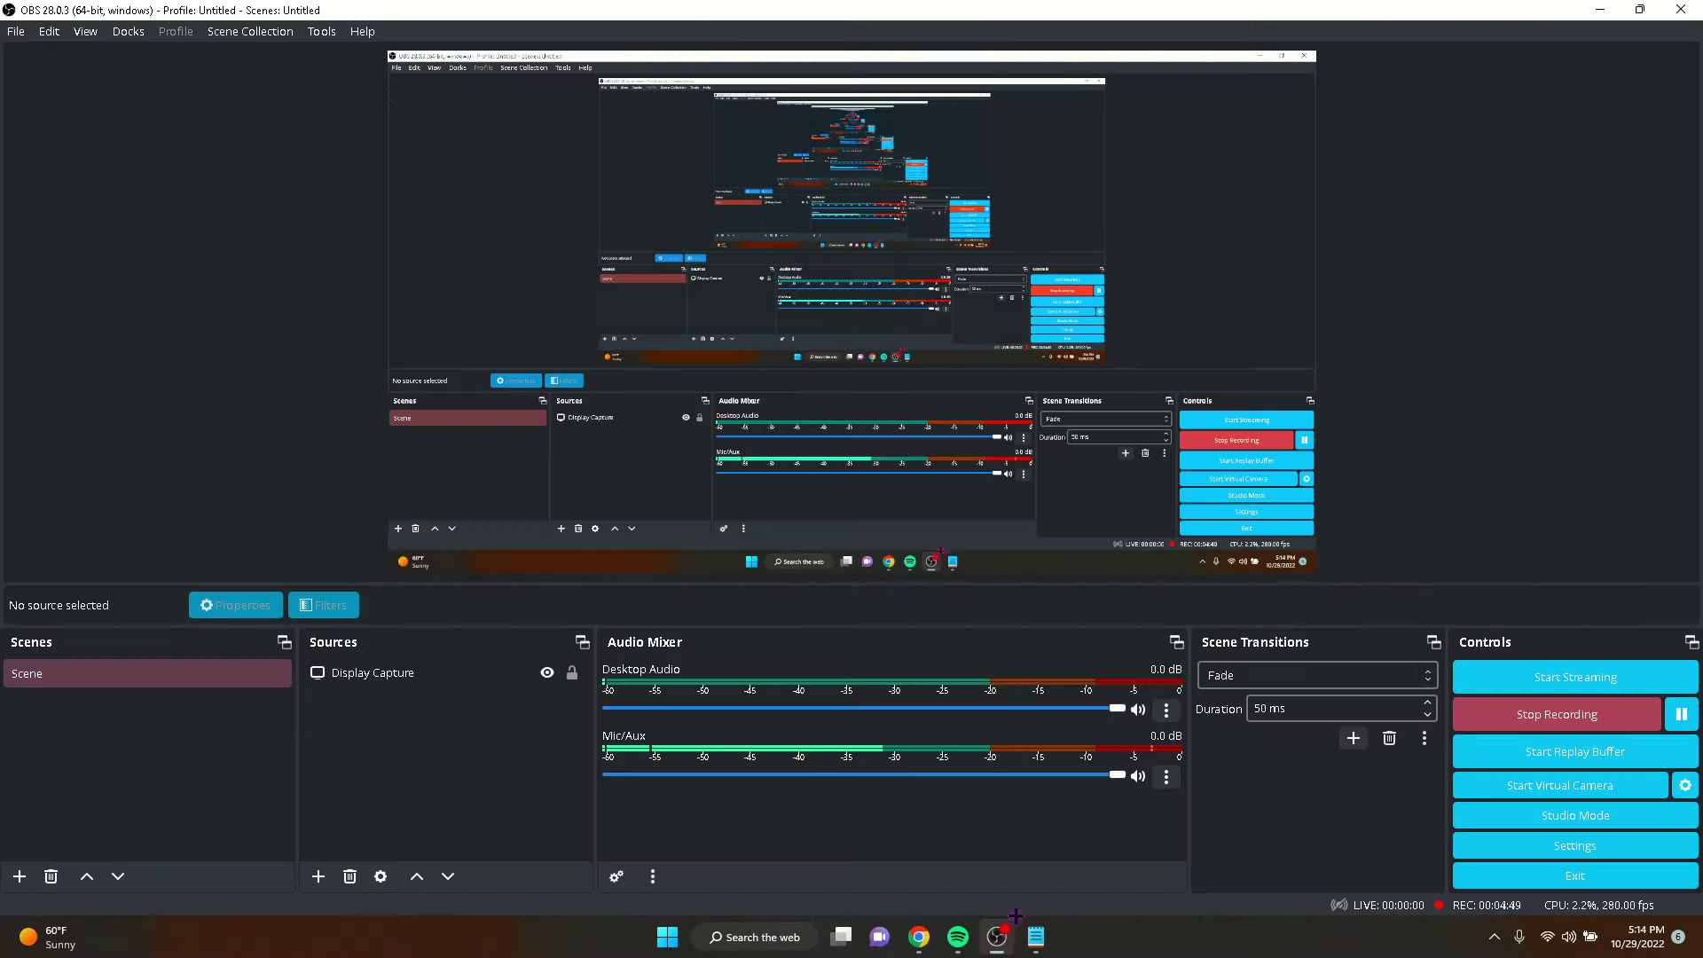
pyautogui.click(1036, 935)
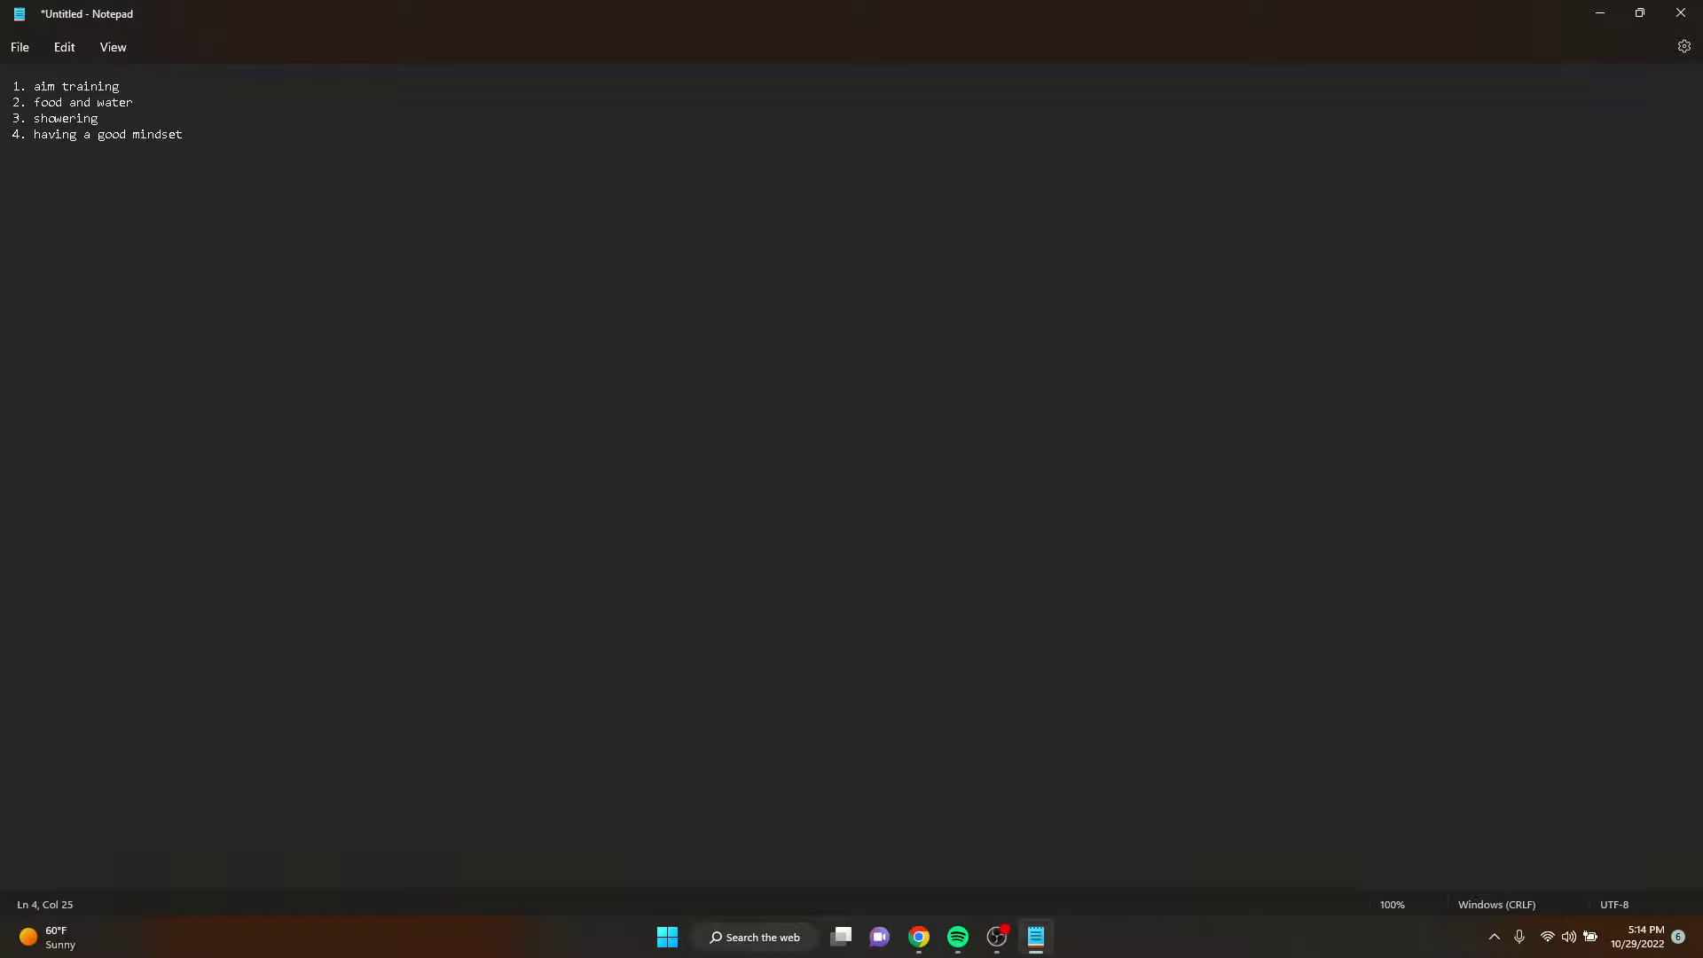
pyautogui.click(997, 937)
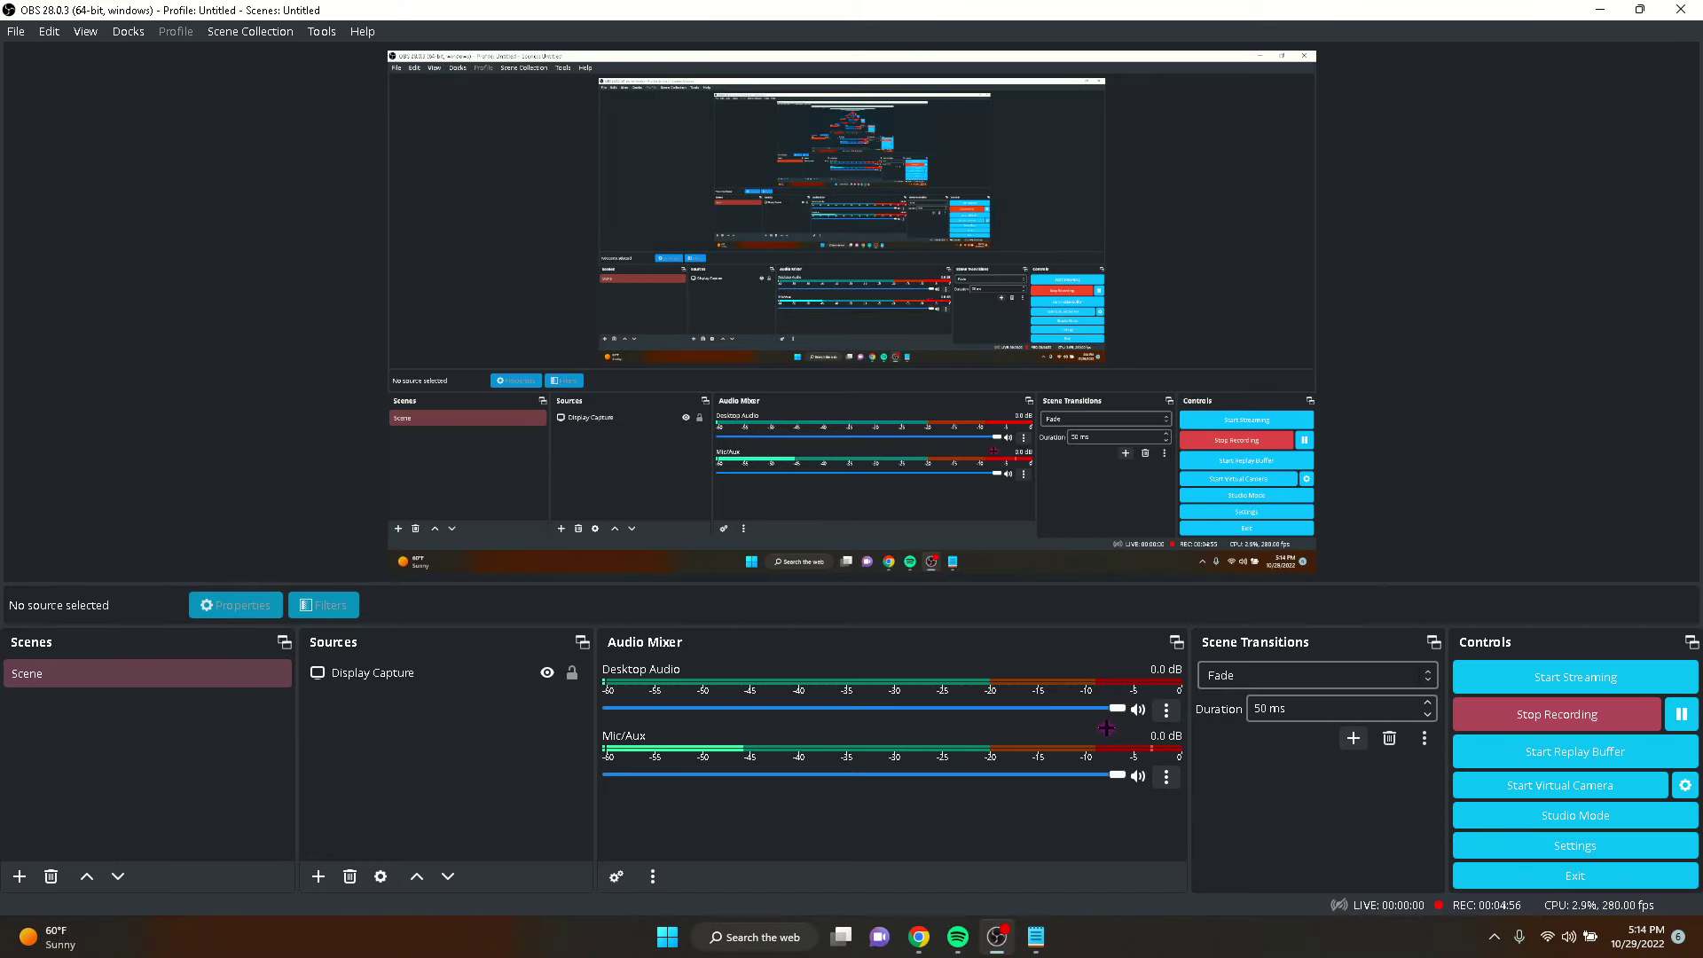